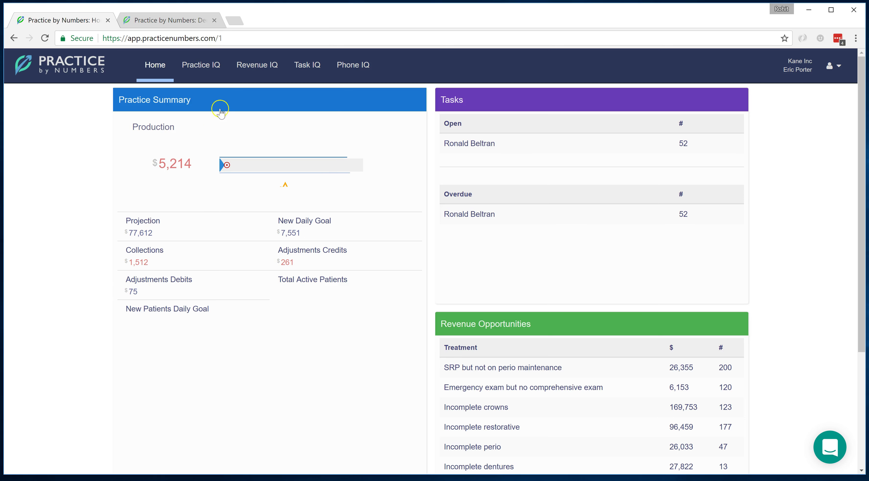
Open the Revenue IQ treatment search and choose the treatment type "Emergency exam but no comprehensive exam".
left_click(260, 68)
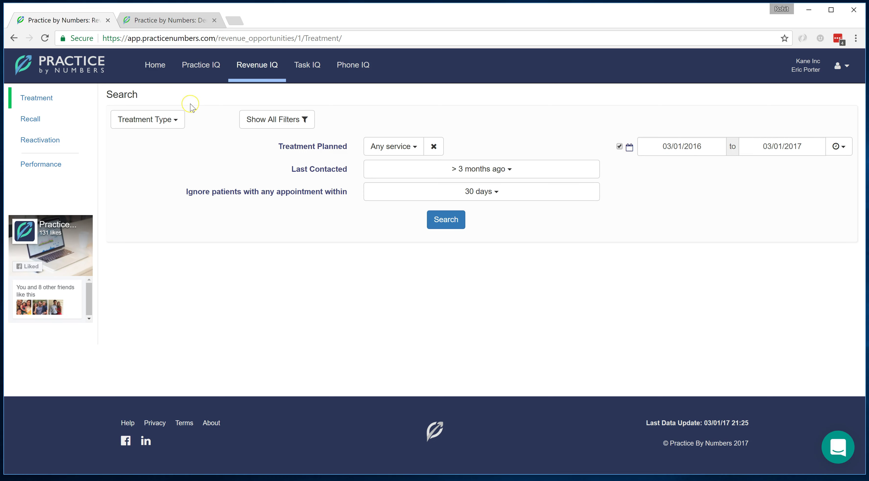
left_click(165, 119)
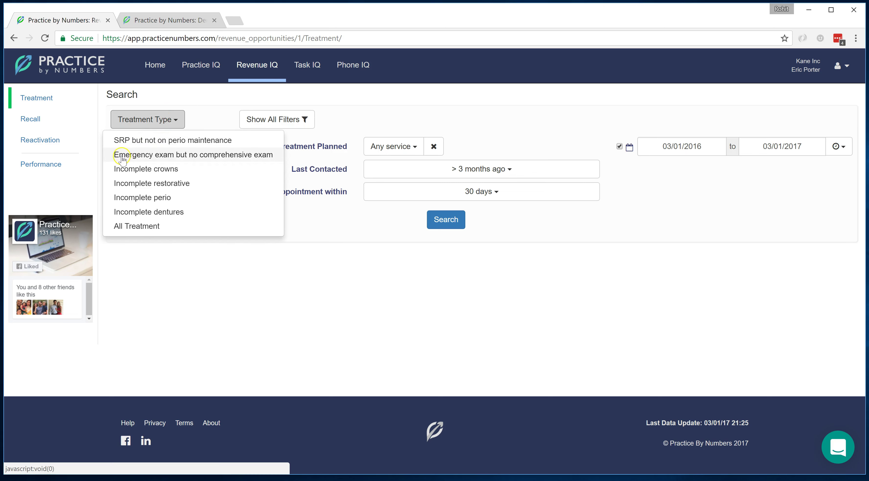
left_click(161, 162)
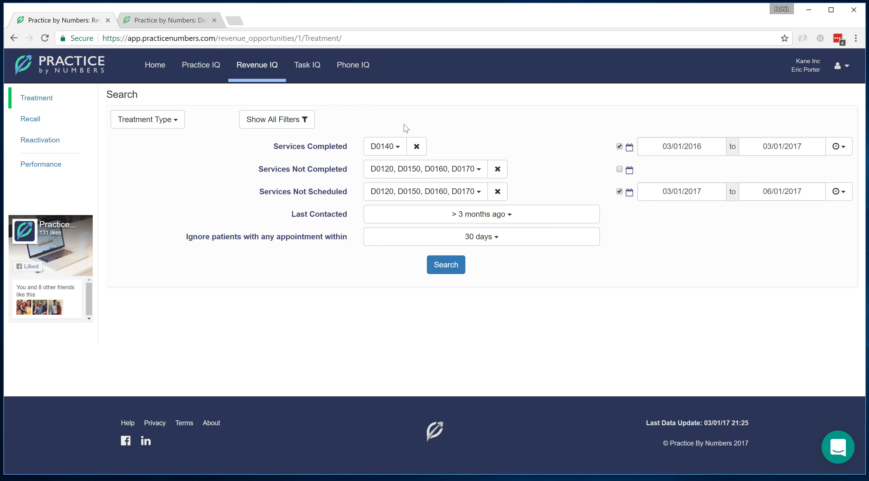
Examine the service codes and date ranges in the filters for completed and not completed services.
left_click(395, 149)
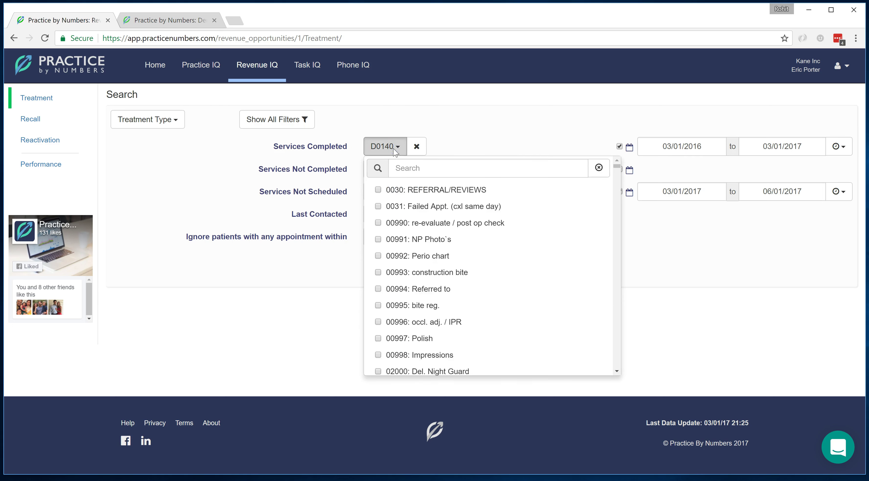
mouse_move(617, 166)
left_mouse_down()
mouse_move(617, 178)
mouse_move(617, 171)
left_mouse_up()
left_click(557, 121)
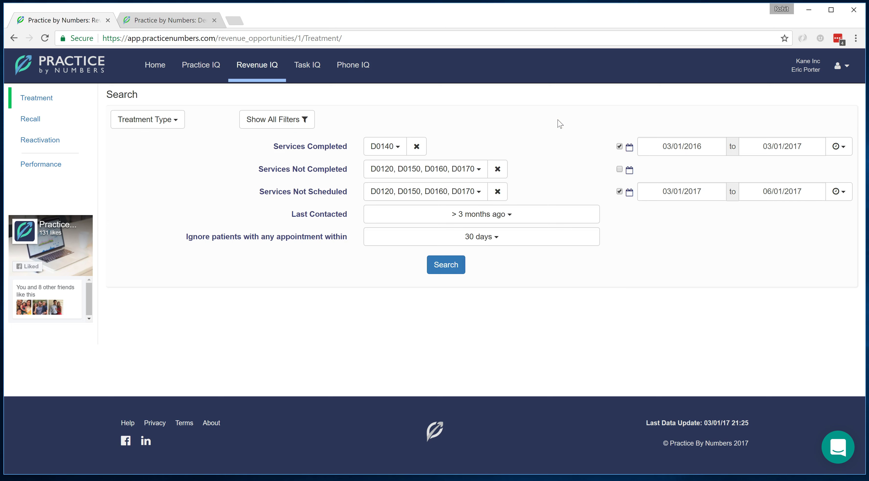
left_click(644, 120)
left_click(696, 146)
left_click(748, 149)
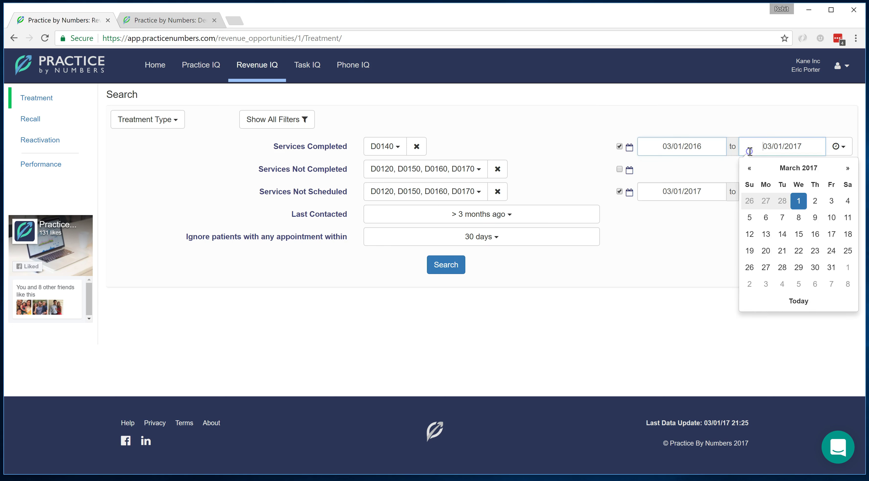
left_click(738, 123)
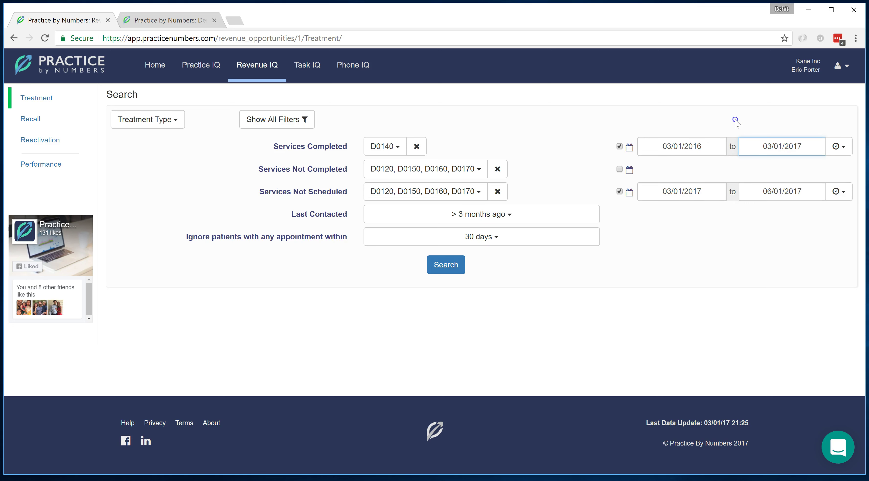
left_click(677, 145)
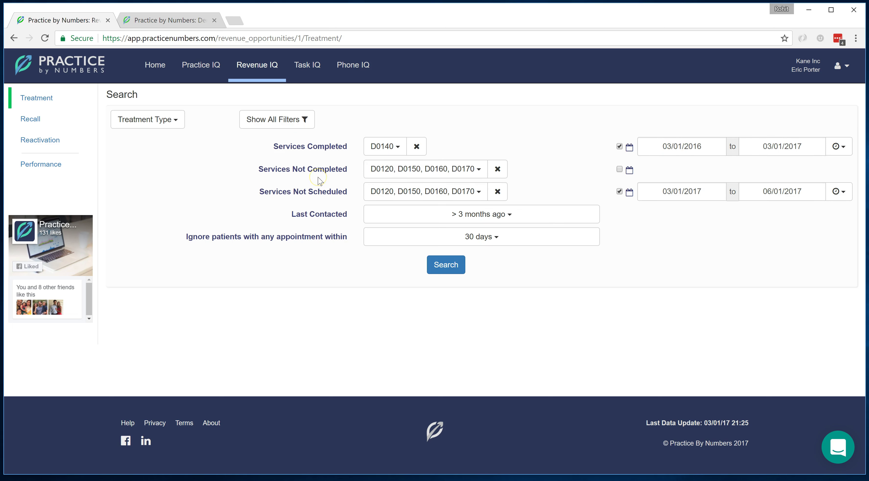
left_click(365, 176)
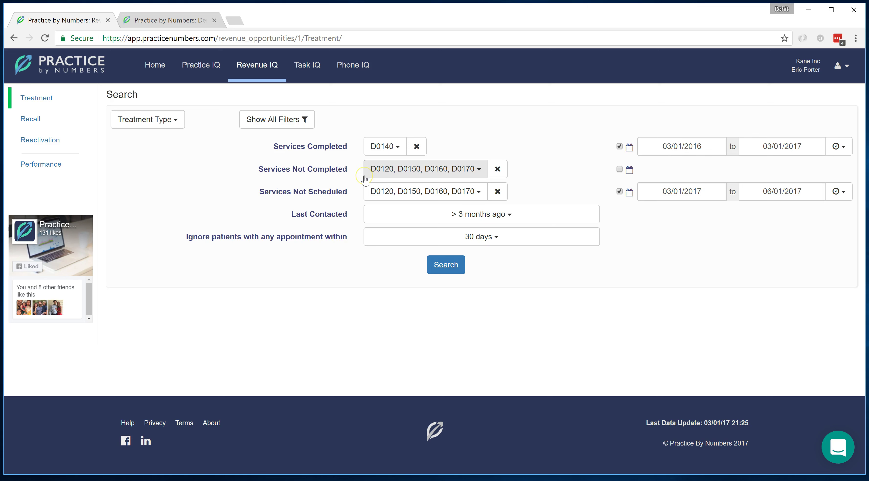
left_click(420, 176)
left_click(443, 212)
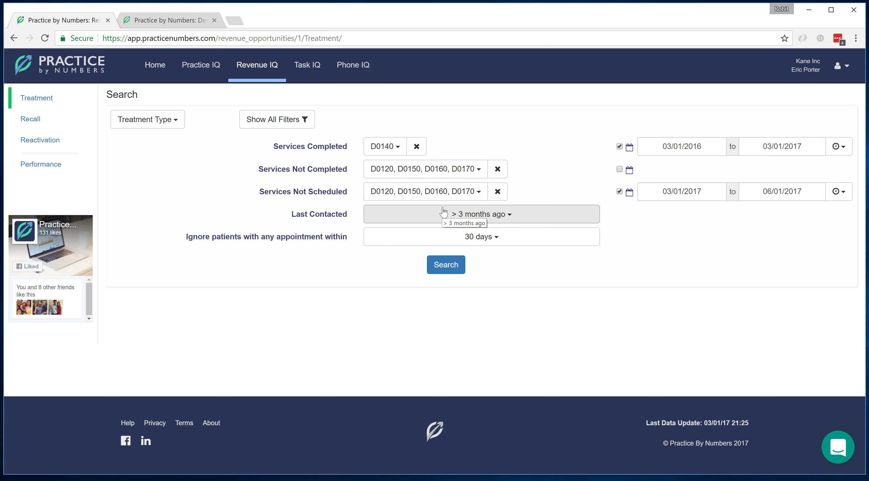
left_click(603, 217)
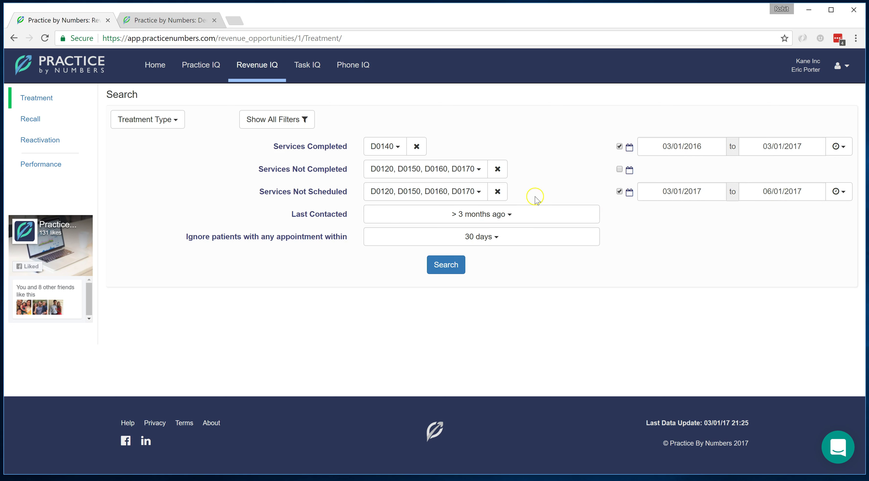
Run the search with Last Contacted set to No limit and patients with any appointment within 1 week ignored.
left_click(458, 214)
left_click(376, 232)
left_click(481, 234)
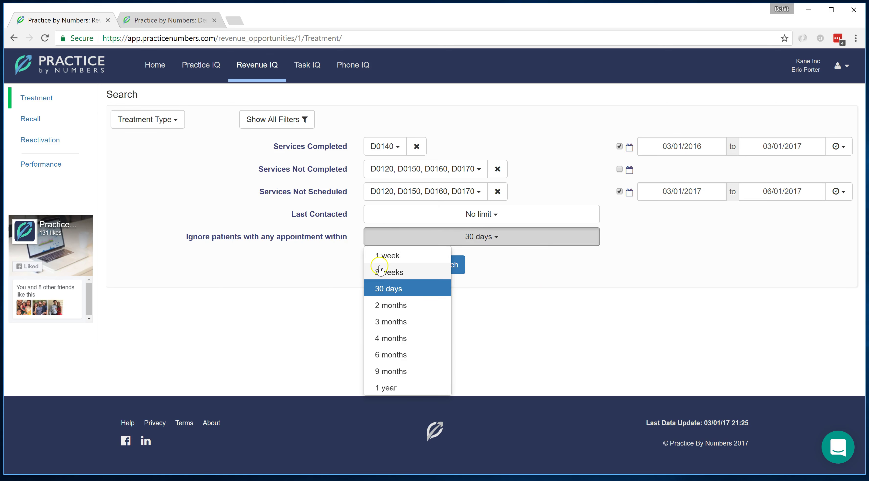
left_click(393, 260)
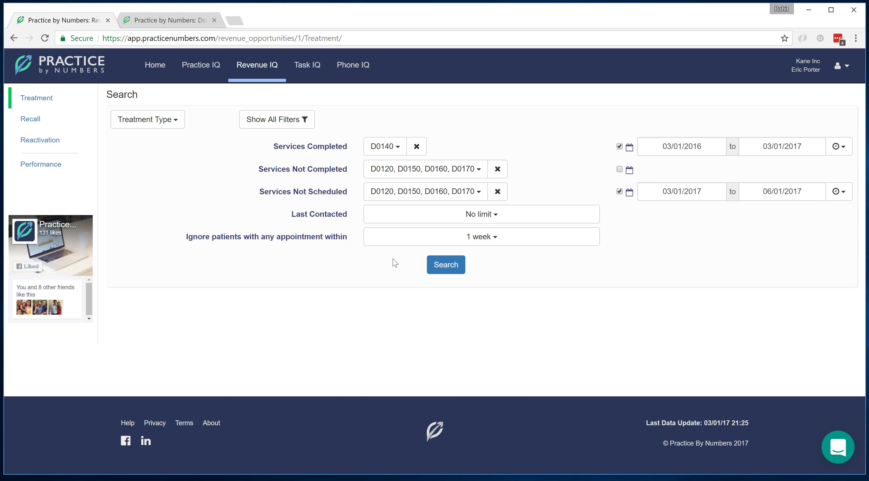
left_click(445, 271)
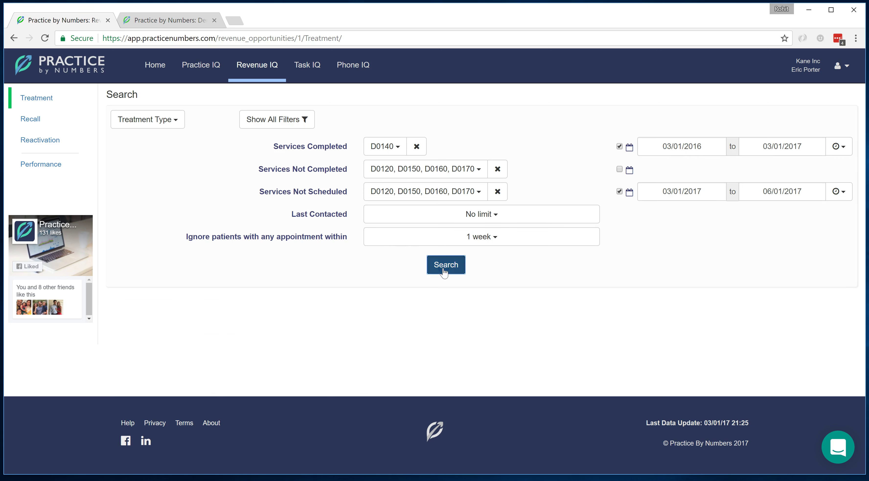
Open the contact record of the first patient in the results and review the treatment plan and appointments.
scroll(444, 272, "down", 5)
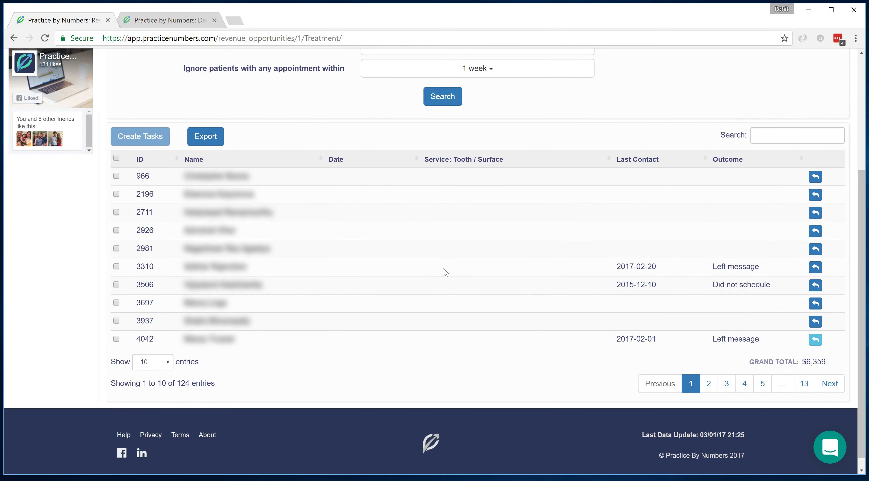
left_click(319, 403)
left_click(820, 179)
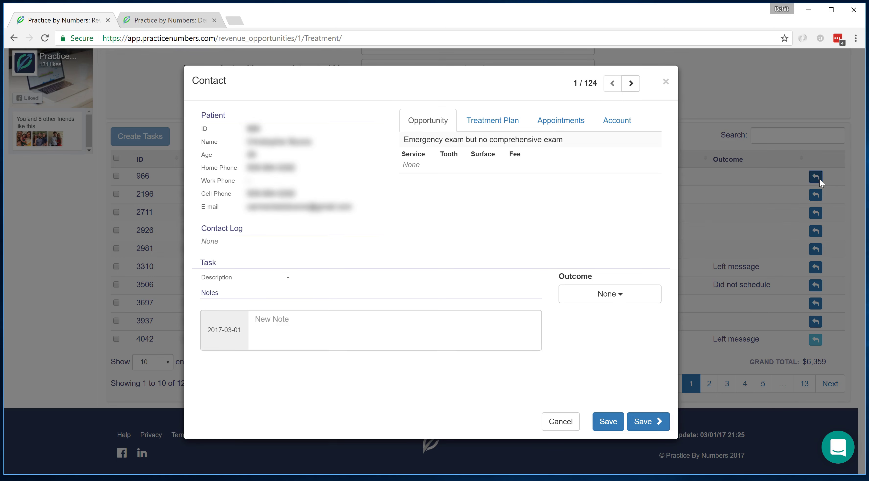
left_click(514, 124)
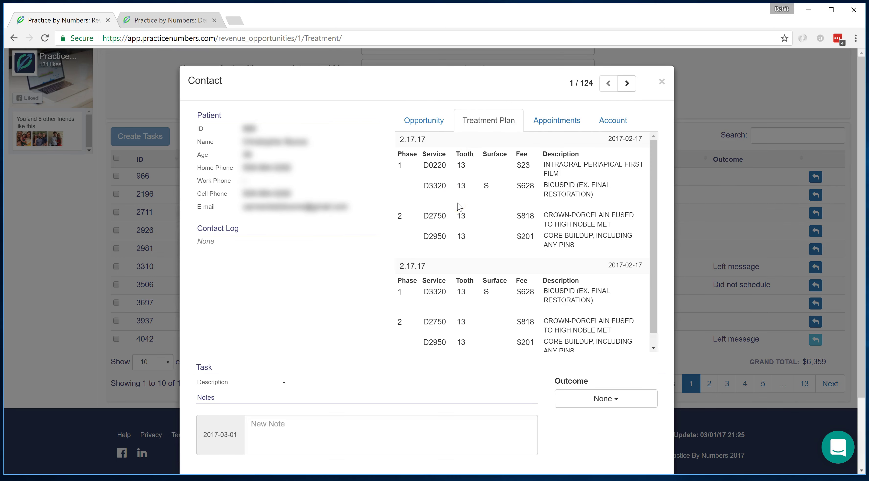
scroll(501, 294, "down", 1)
left_click(531, 218)
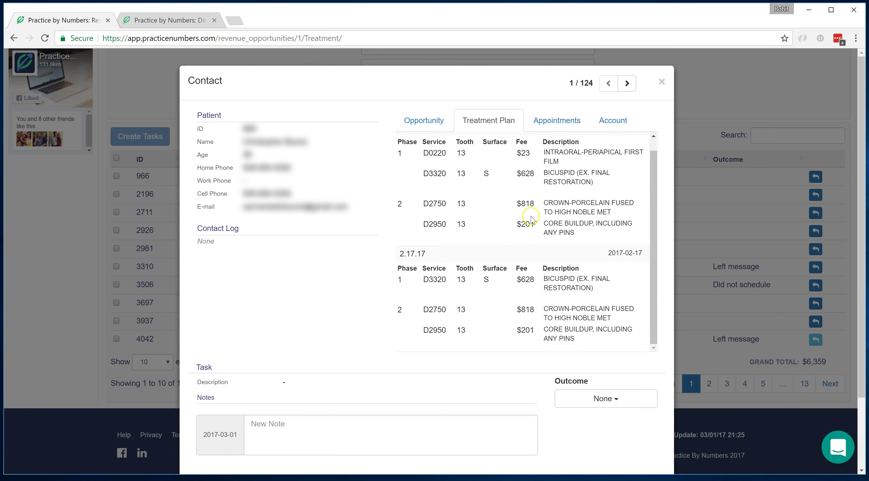
left_click(567, 120)
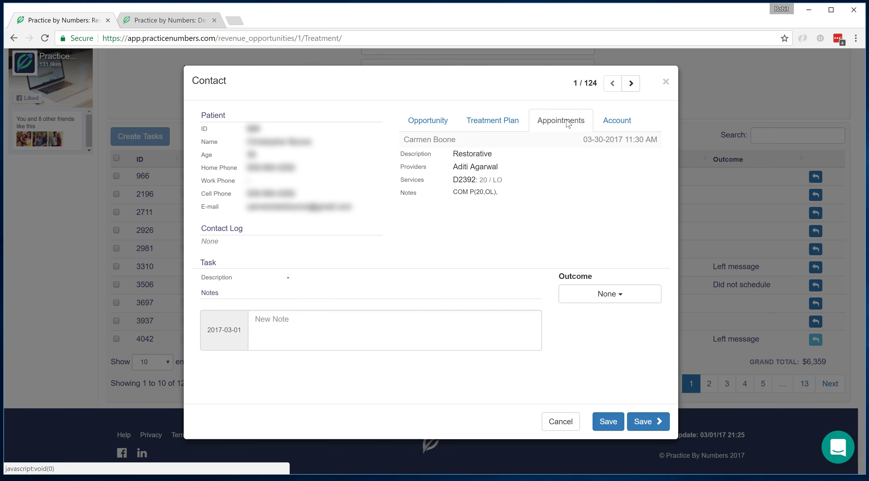
left_click(485, 187)
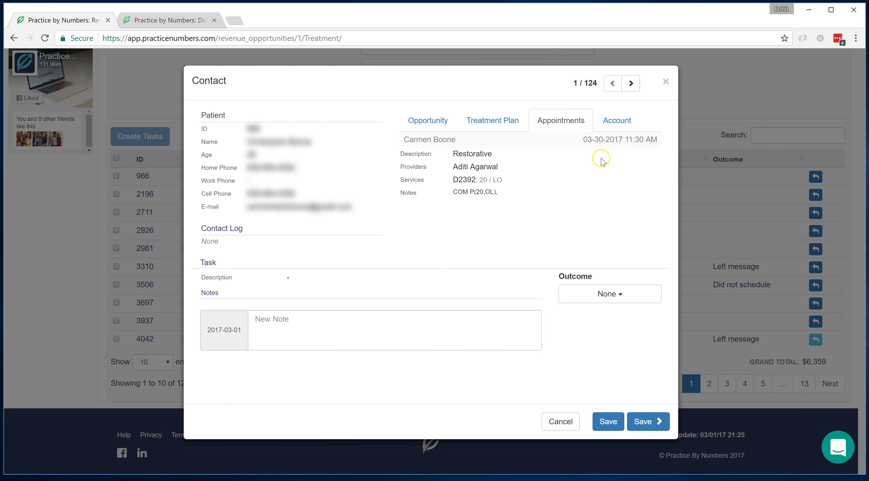
left_click(456, 184)
Go to the second patient's contact record, review the treatment plan and appointments, and close it without saving.
left_click(633, 89)
left_click(554, 202)
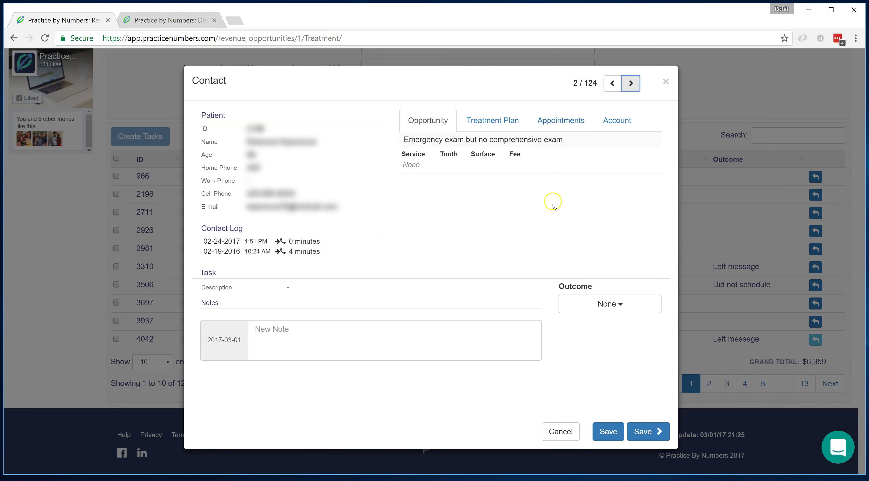
left_click(484, 125)
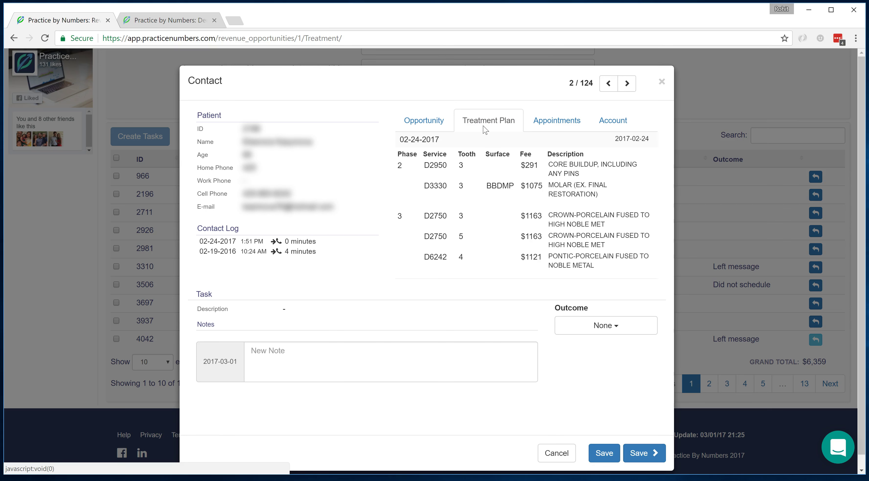
left_click(546, 121)
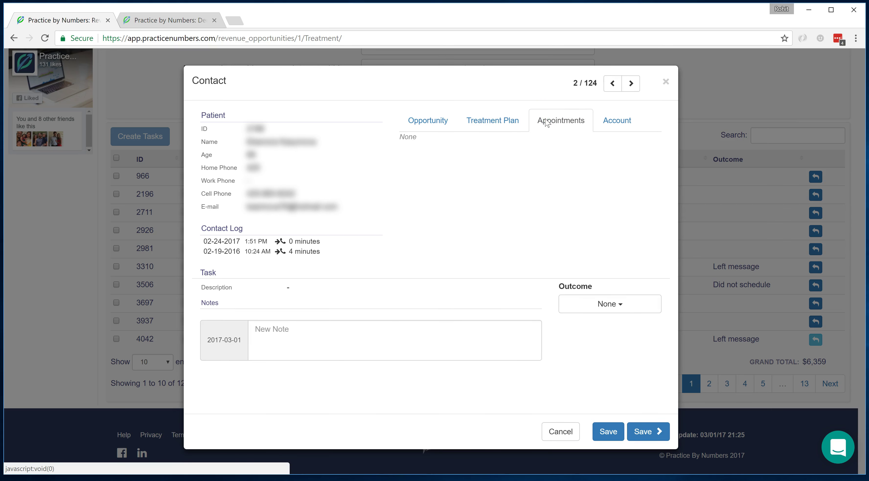
left_click(492, 116)
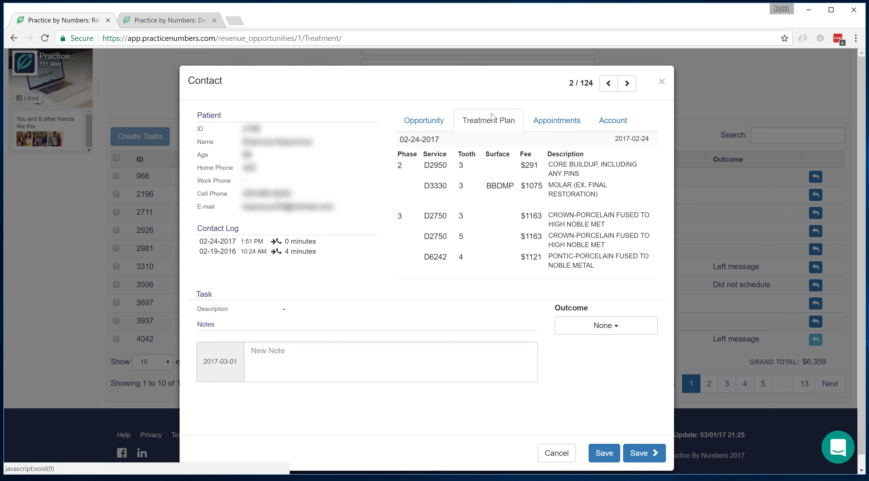
left_click(557, 459)
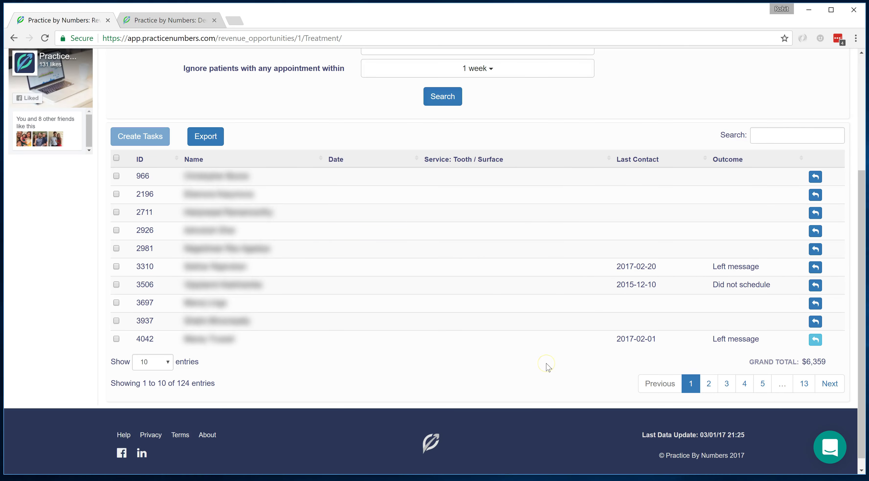
Show all search filters and enable the Insurance filter with every insurance carrier selected.
scroll(548, 367, "up", 3)
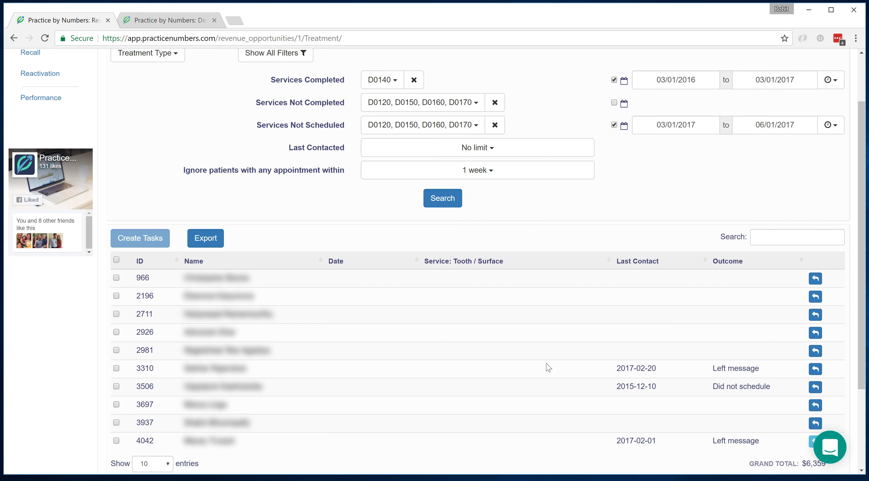
scroll(549, 367, "up", 2)
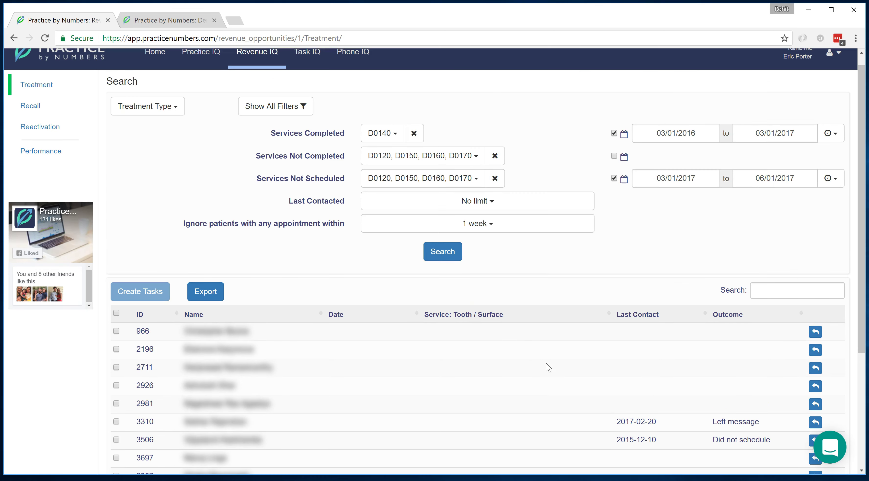
left_click(274, 100)
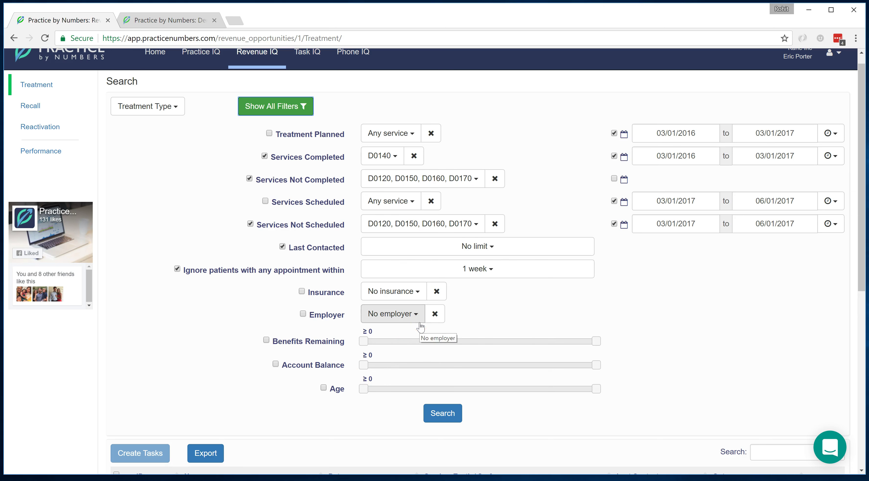
left_click(414, 299)
left_click(365, 293)
left_click(312, 292)
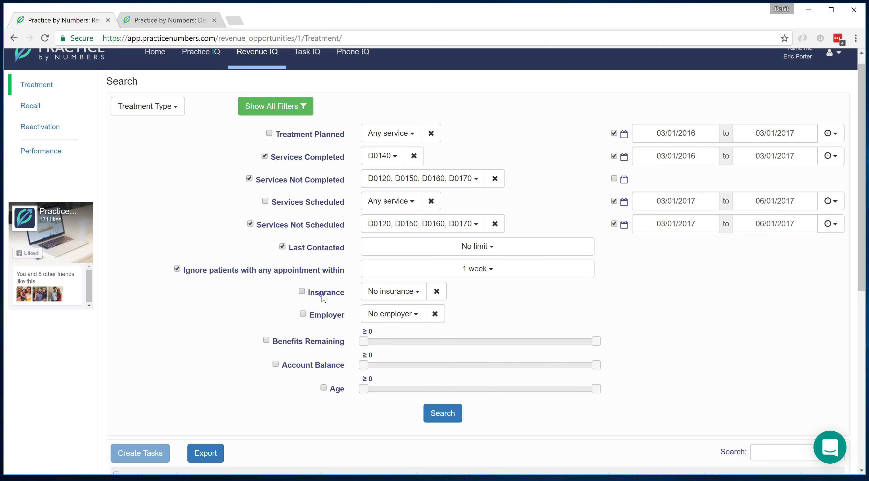
left_click(417, 289)
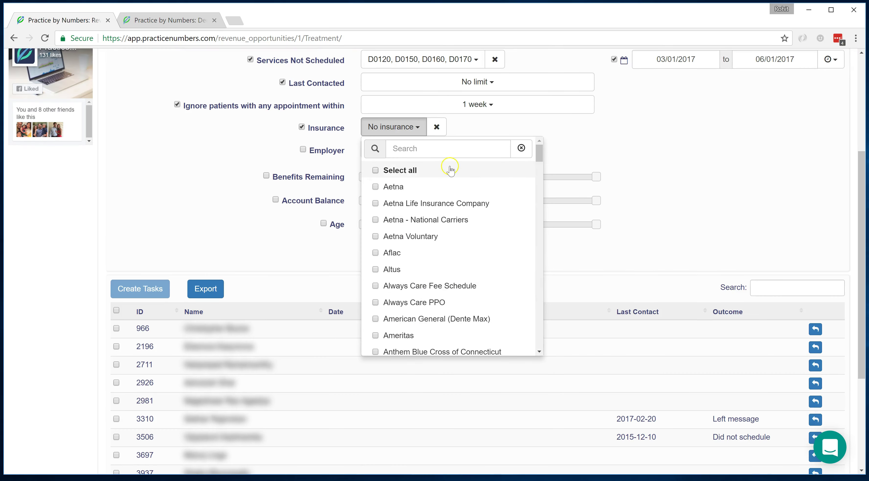
left_click(376, 169)
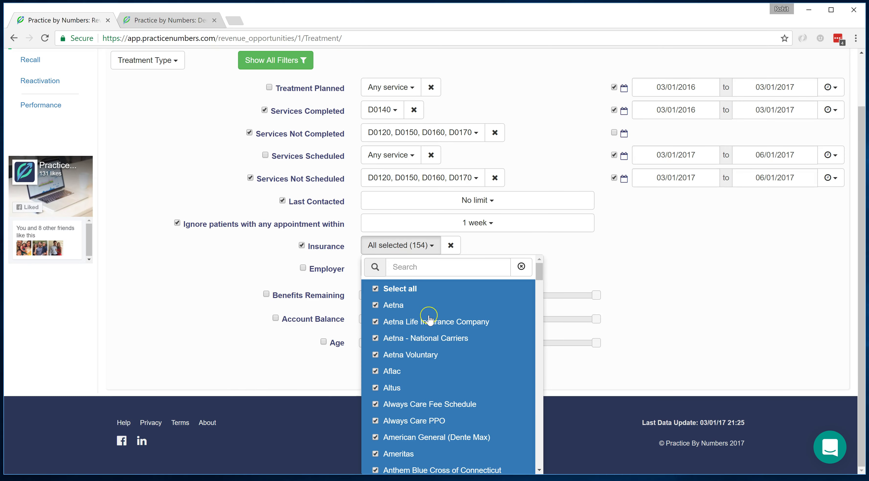
Exclude CAS from the selected insurance carriers and rerun the patient search.
scroll(429, 320, "down", 3)
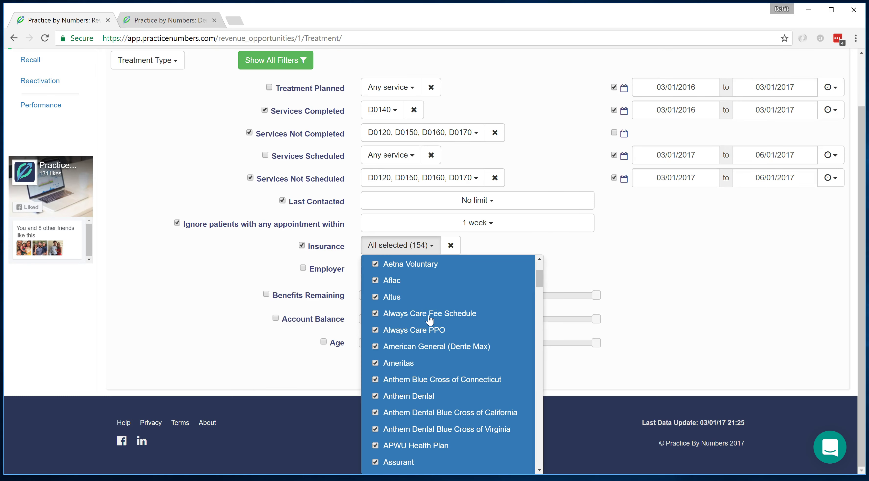
scroll(429, 320, "down", 4)
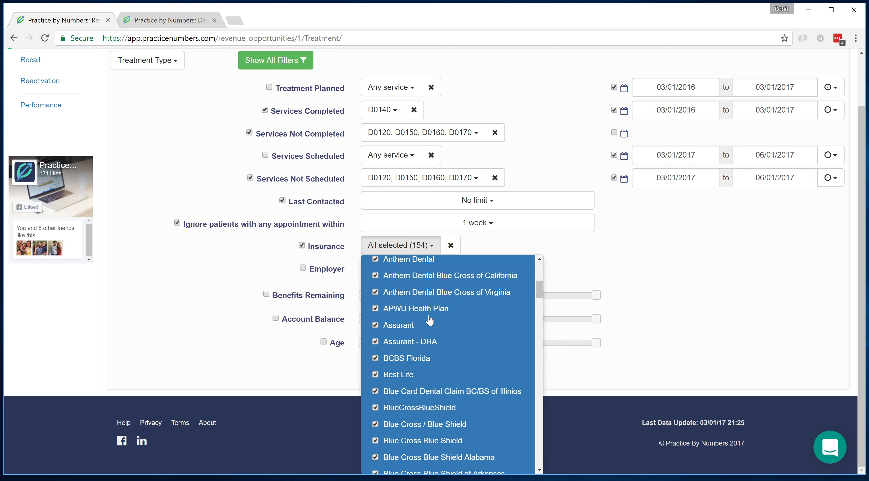
scroll(430, 320, "down", 10)
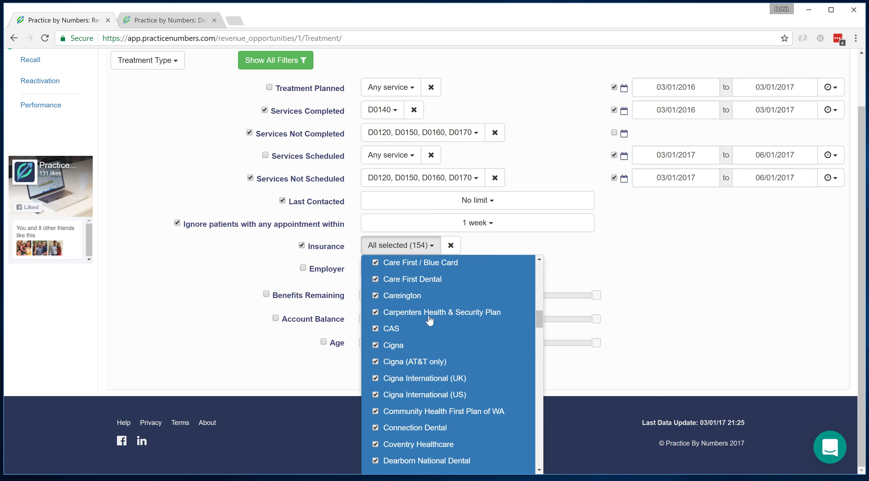
left_click(391, 329)
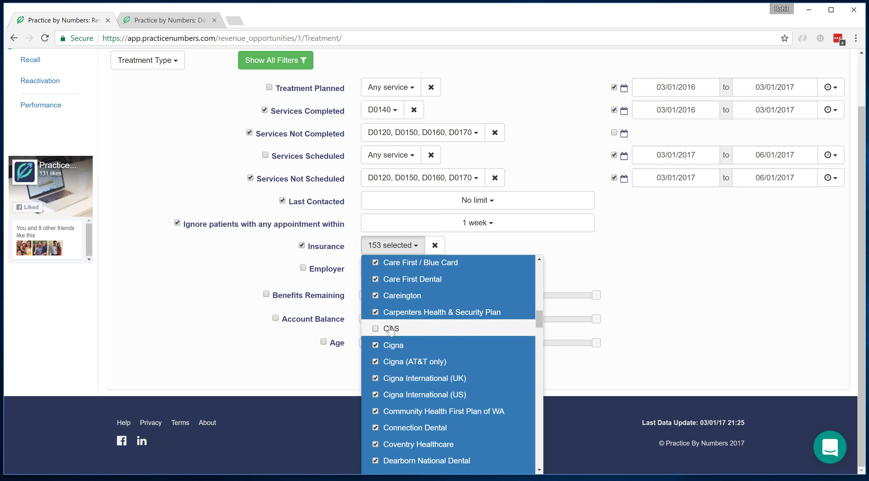
left_click(301, 358)
left_click(453, 369)
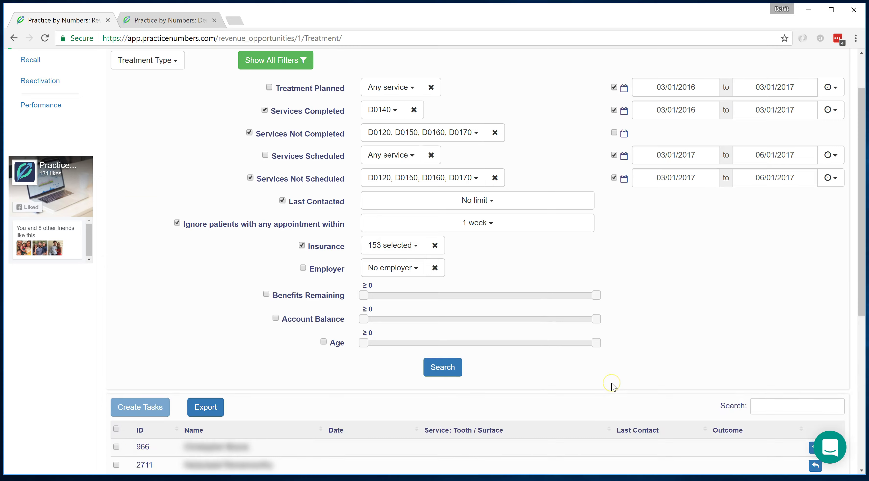
scroll(612, 385, "down", 5)
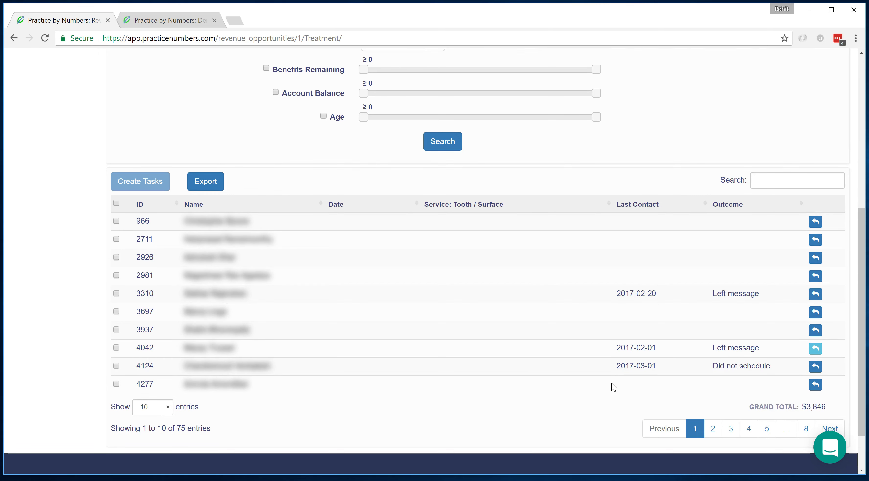
Export the filtered list of patients.
scroll(614, 387, "up", 5)
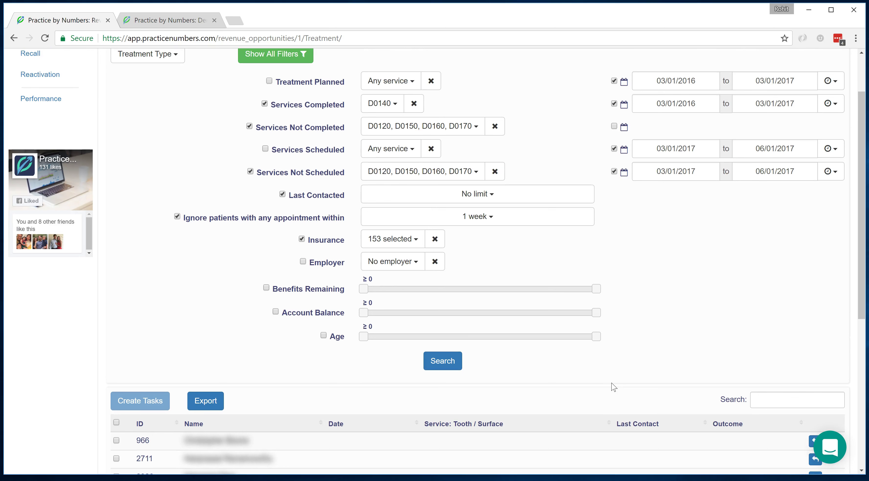
left_click(205, 402)
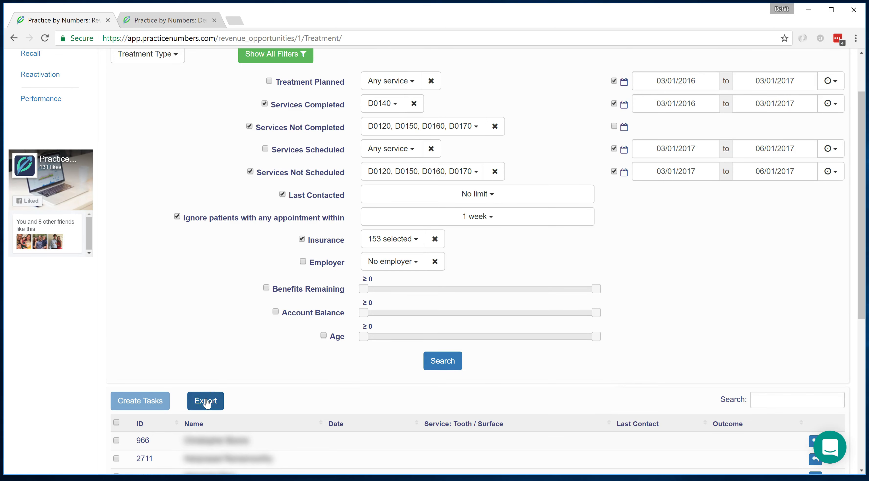
left_click(70, 354)
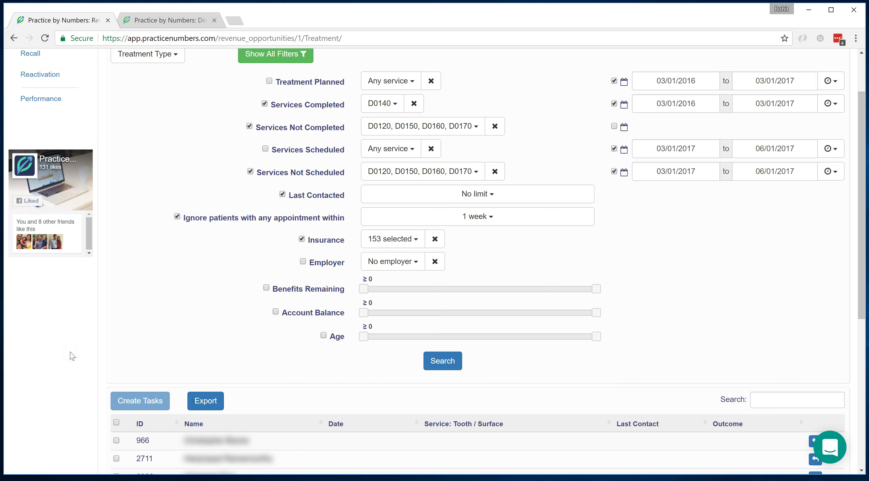